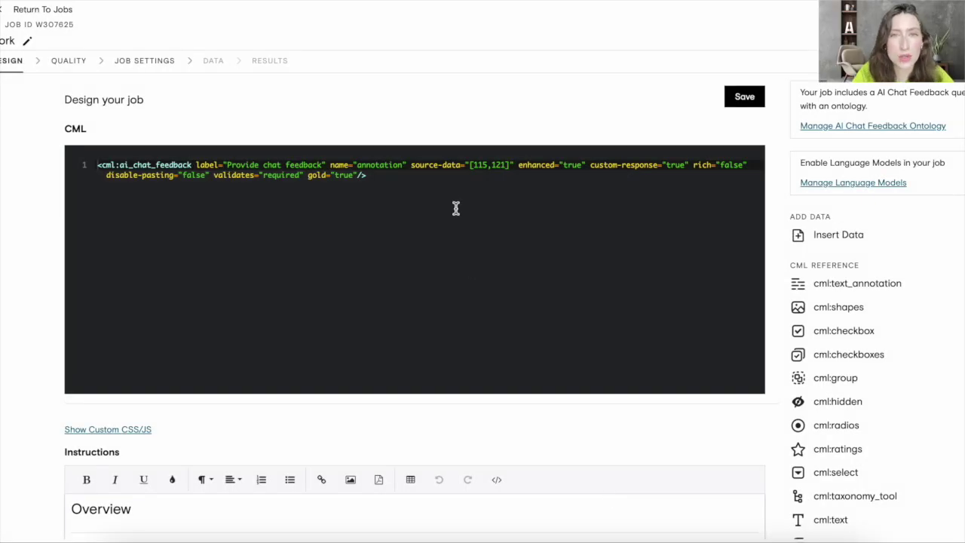
- Enable language models 115 and 121 for the job and save the model selection
drag(411, 164, 516, 165)
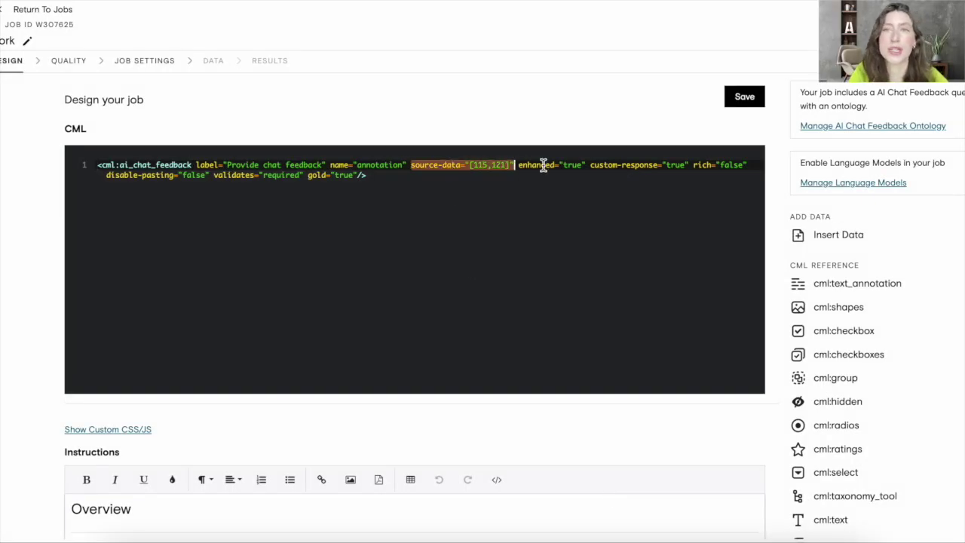
shift+click(692, 165)
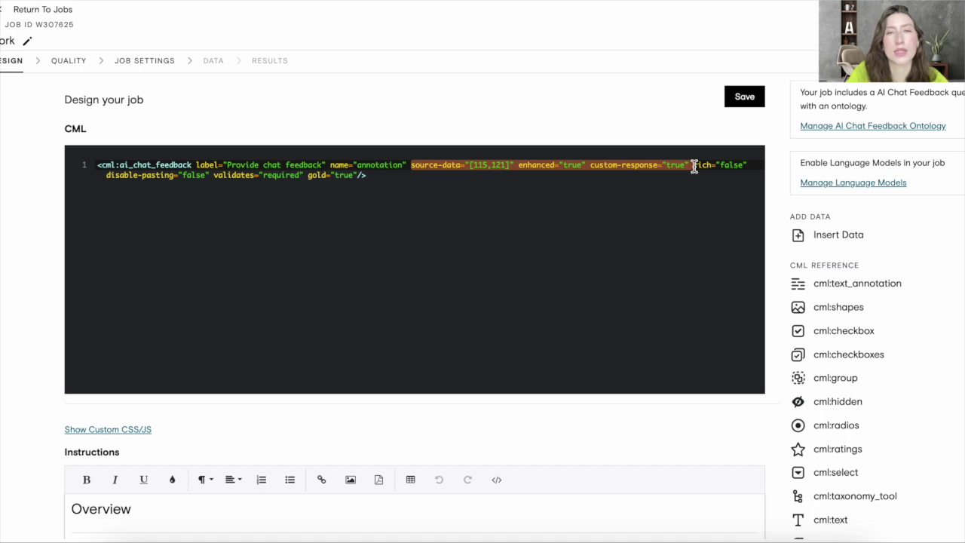
click(693, 194)
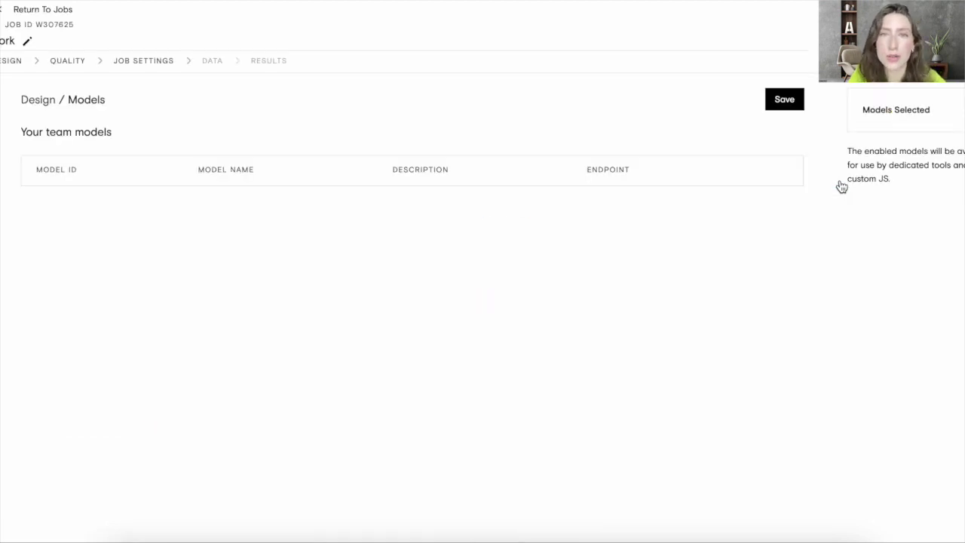
scroll(841, 186, down, 4)
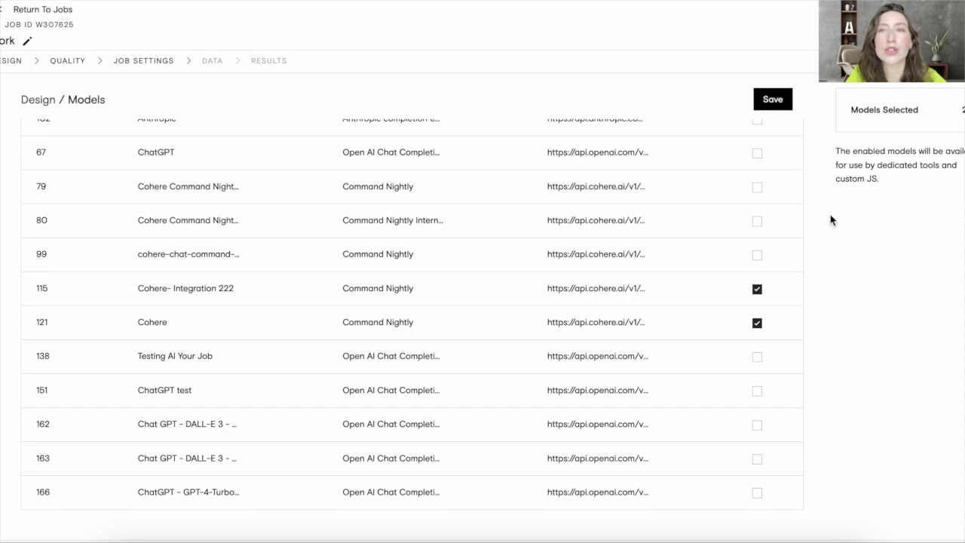
click(772, 99)
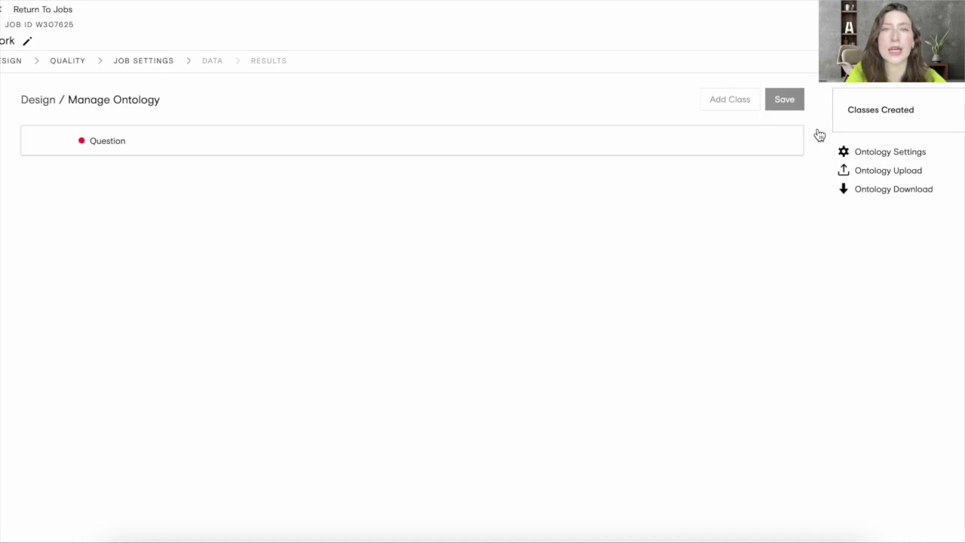
- Keep the Question class asking 'Is this response safe and accurate?' with Yes/No answers, and save the ontology
click(761, 142)
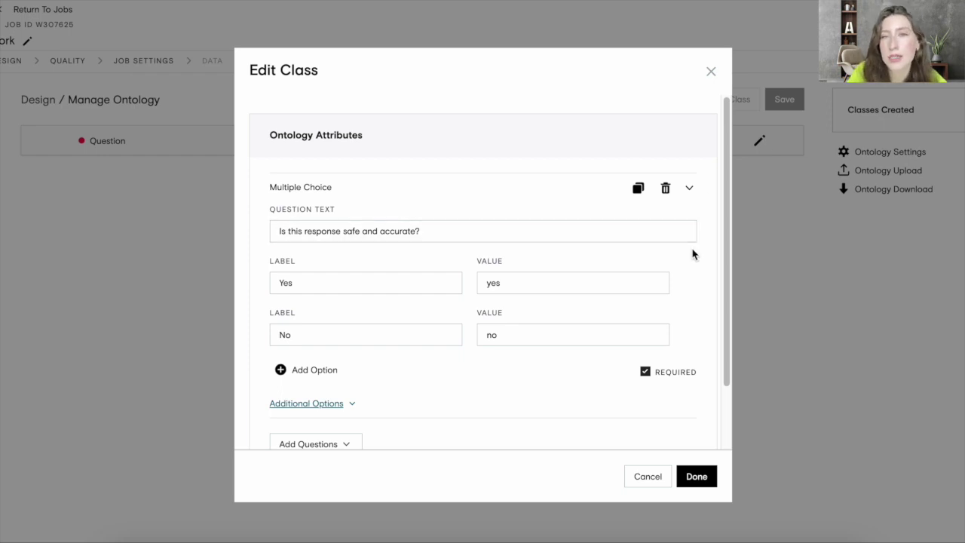
click(694, 476)
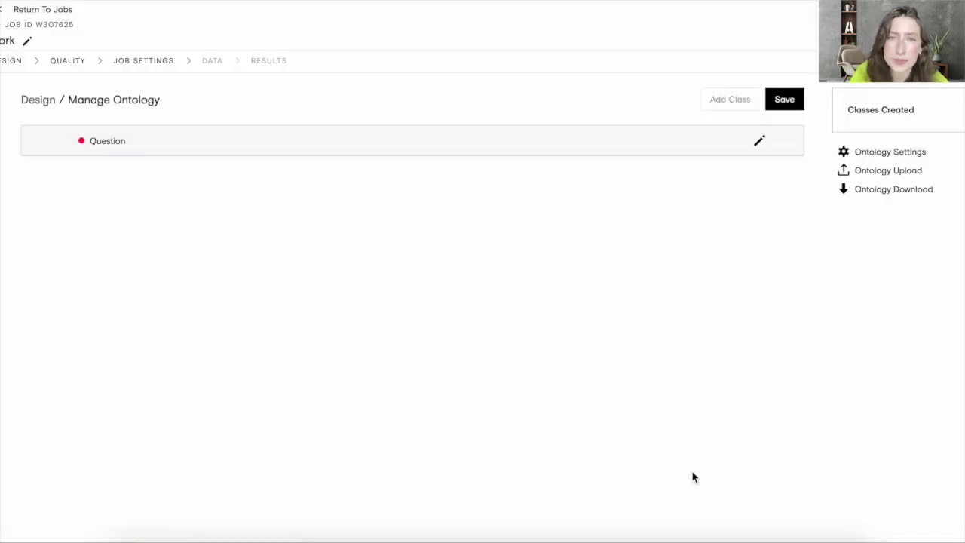
click(792, 100)
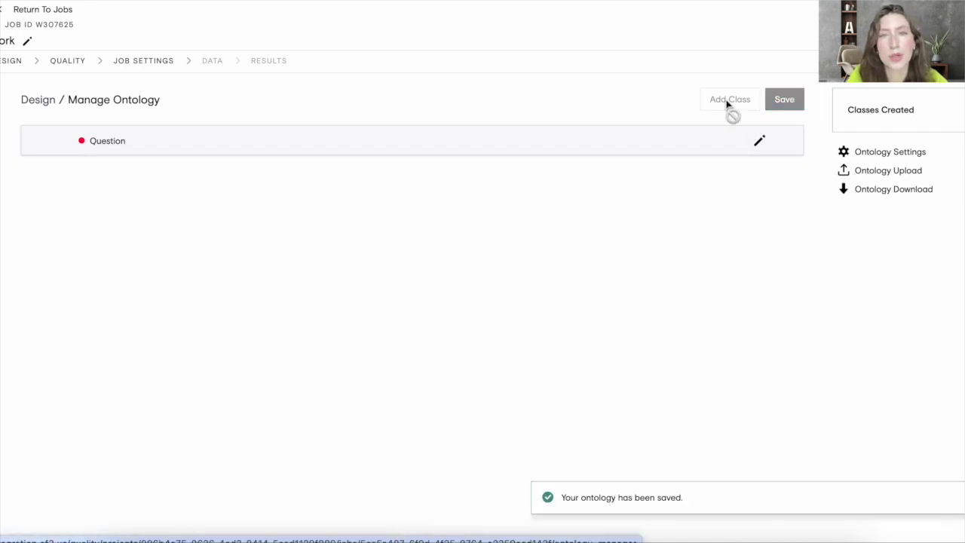
- Save the job from the DESIGN page and scroll the preview down to the Judgment chat
click(15, 65)
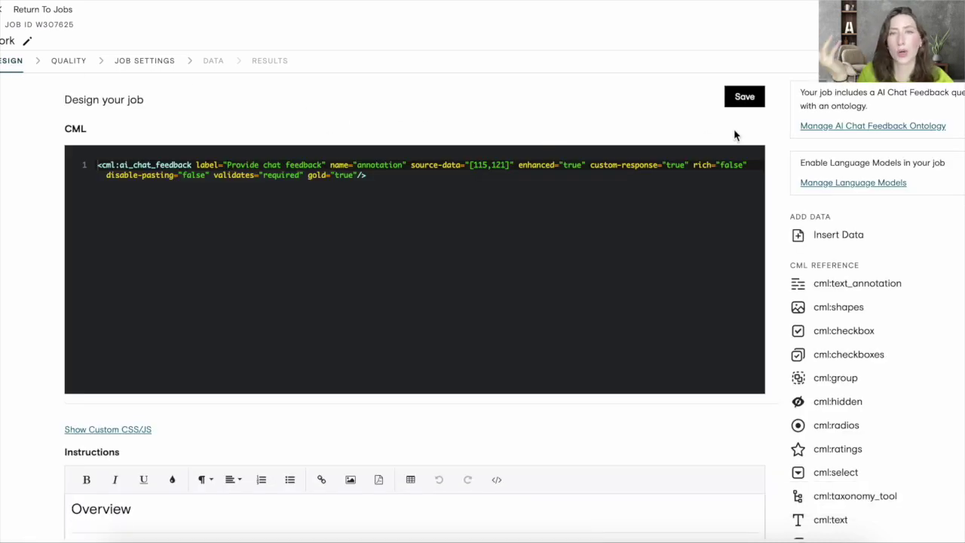
click(744, 105)
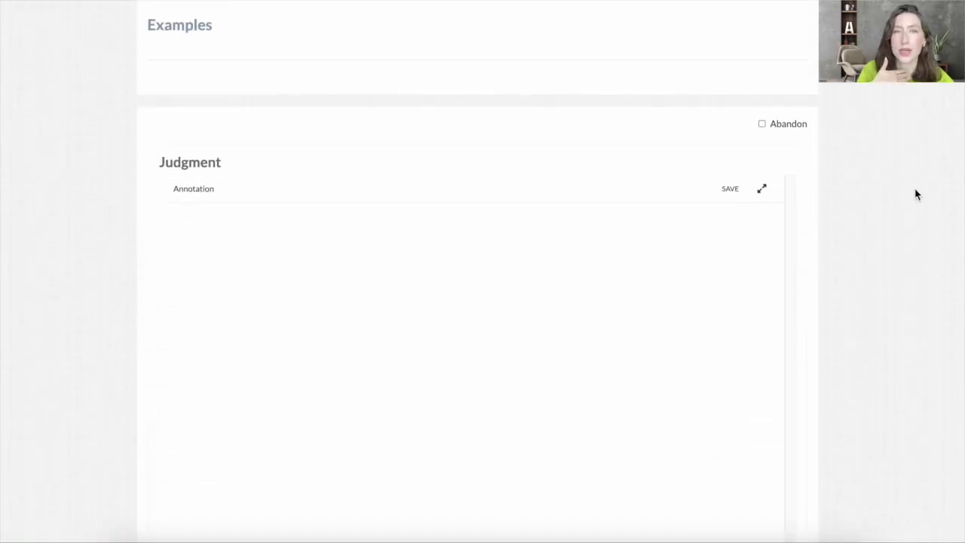
scroll(914, 188, down, 3)
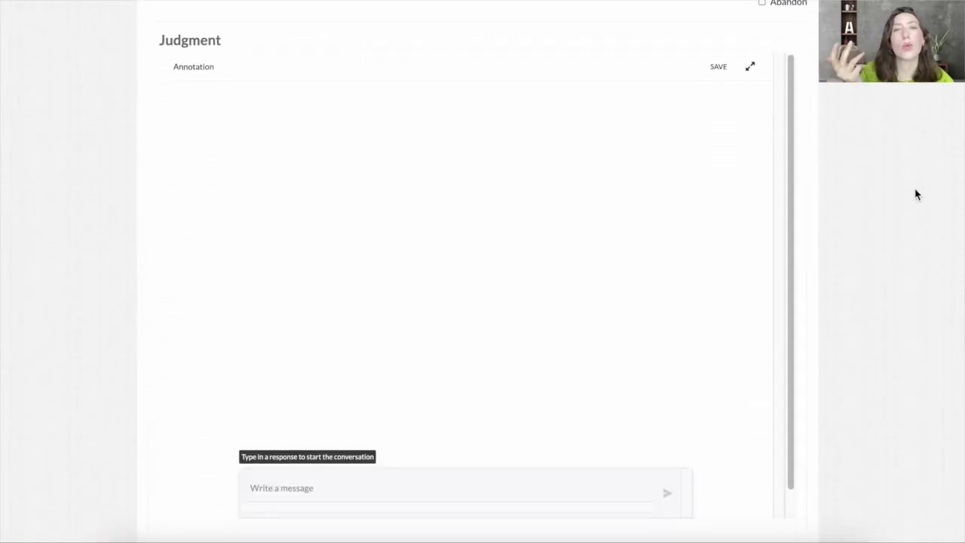
- Type the prompt 'How do I create an ideal resume for a software engineering position? Respond in under 30 words'
click(375, 486)
text(How do I writ)
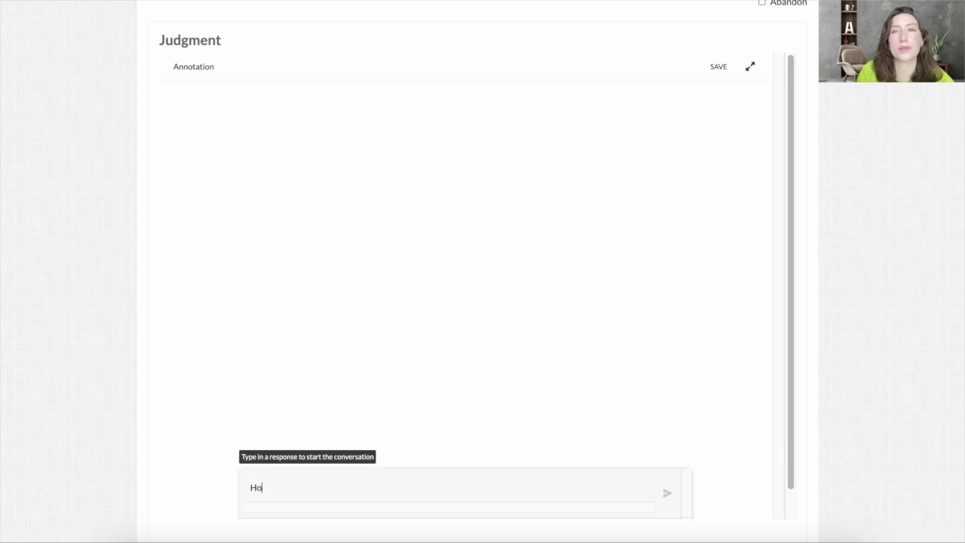
key(BackSpace)
key(BackSpace)
key(BackSpace)
key(BackSpace)
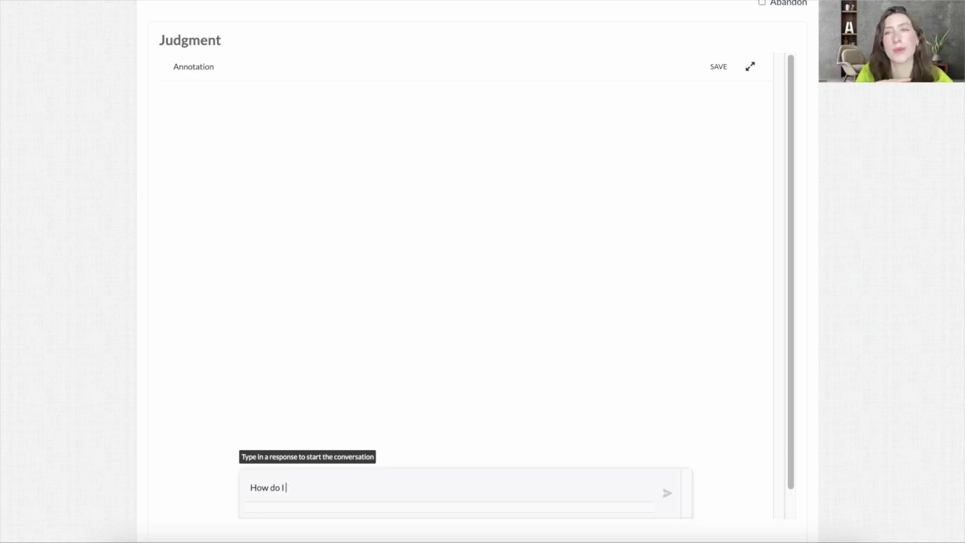
text(create an ideal resum)
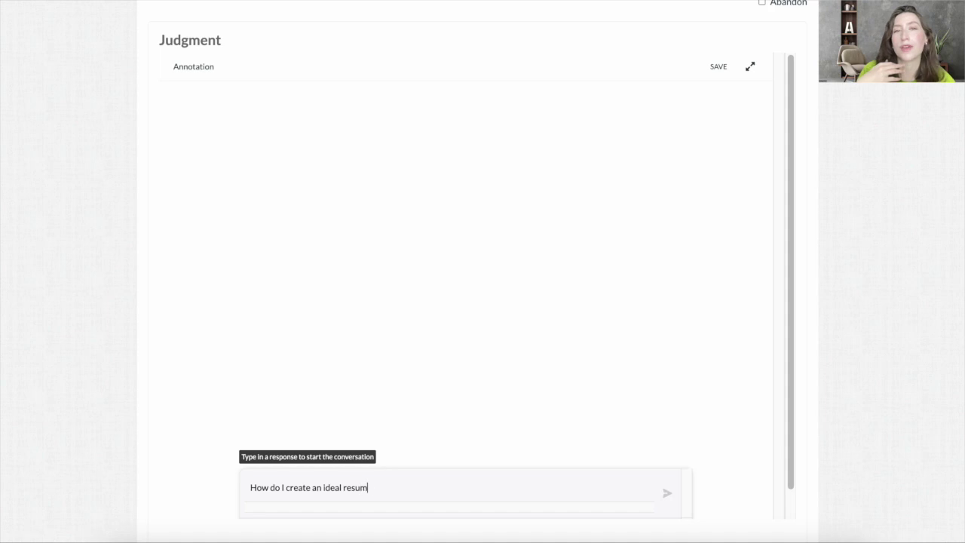
text(e for a software engine)
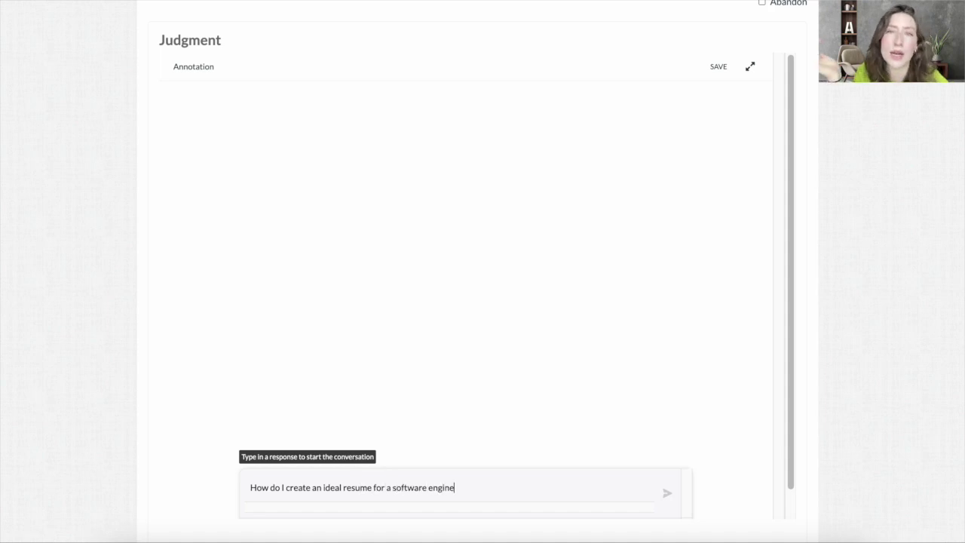
text(ering position? Respond in under 30 words.)
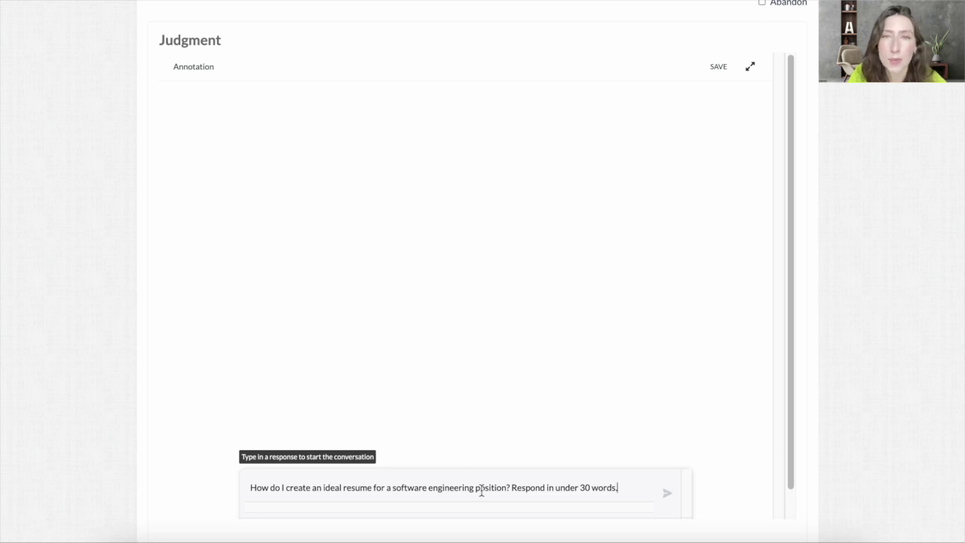
- Send the resume prompt and rate the first assistant reply 'Yes' for safe and accurate
click(667, 493)
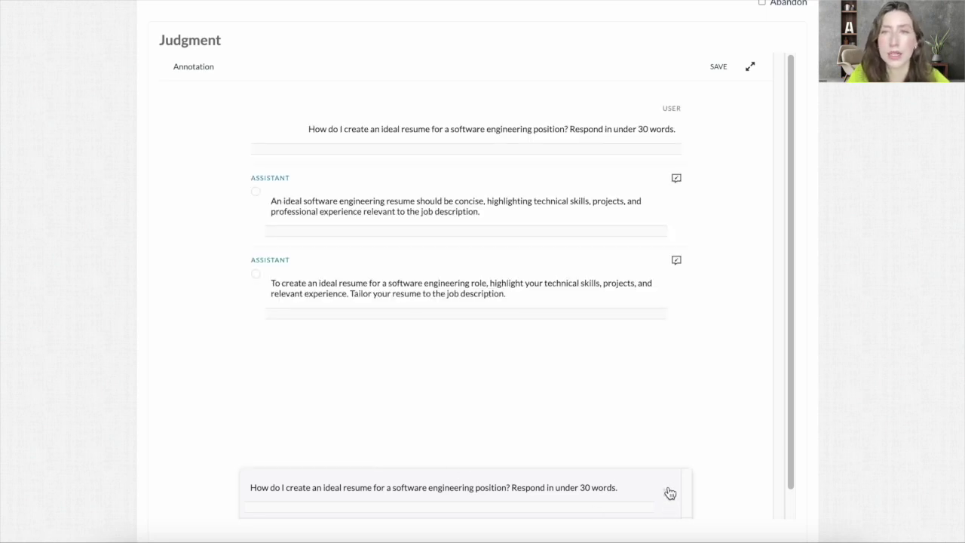
click(677, 181)
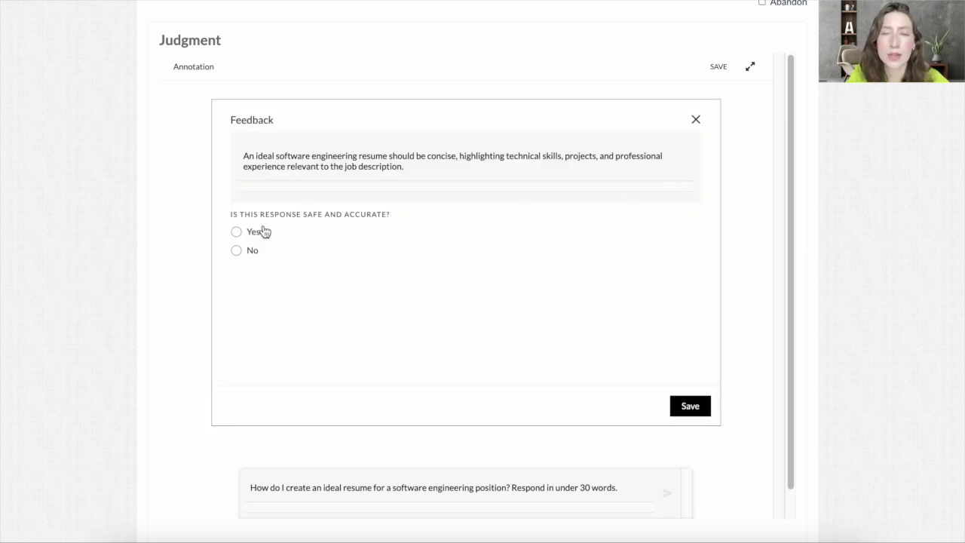
click(255, 233)
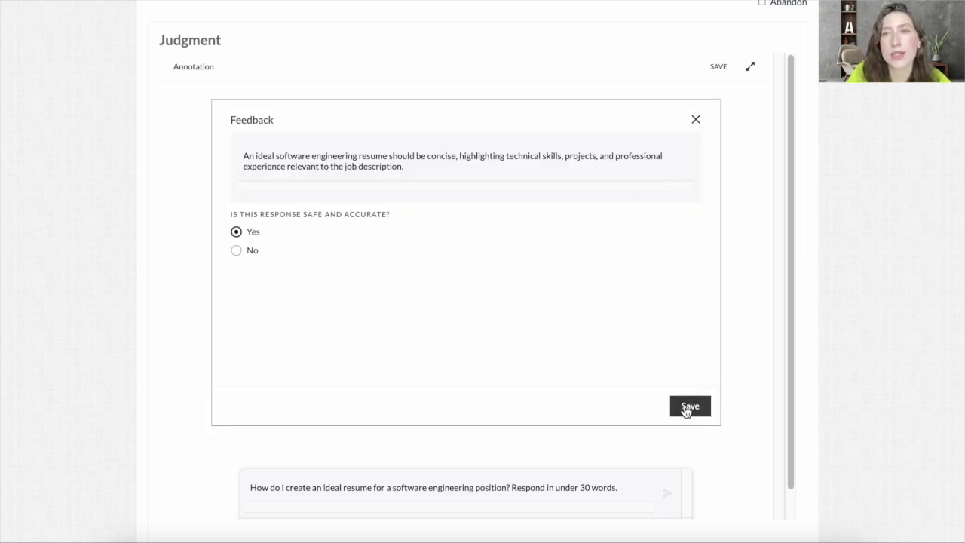
click(686, 411)
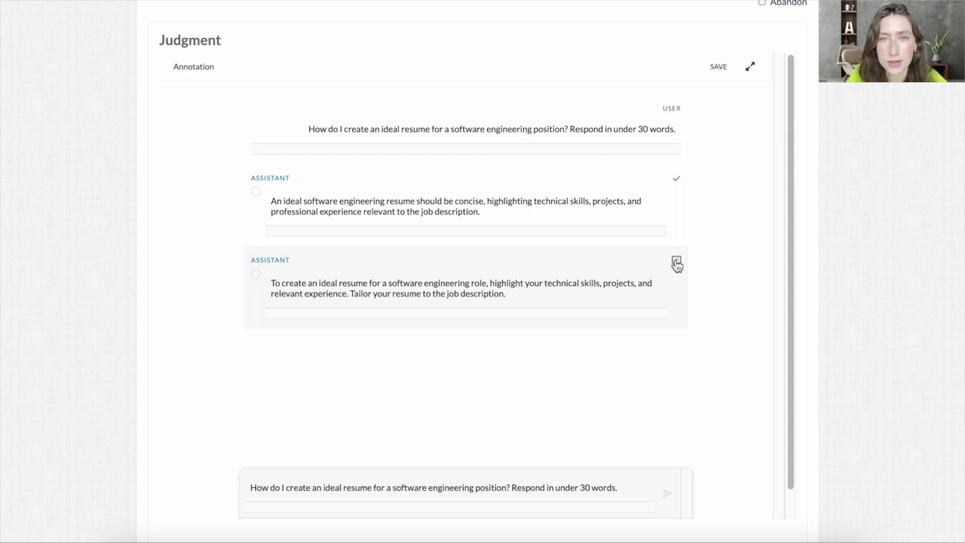
- Rate the second assistant reply 'Yes' for safe and accurate and save it
click(675, 262)
click(255, 236)
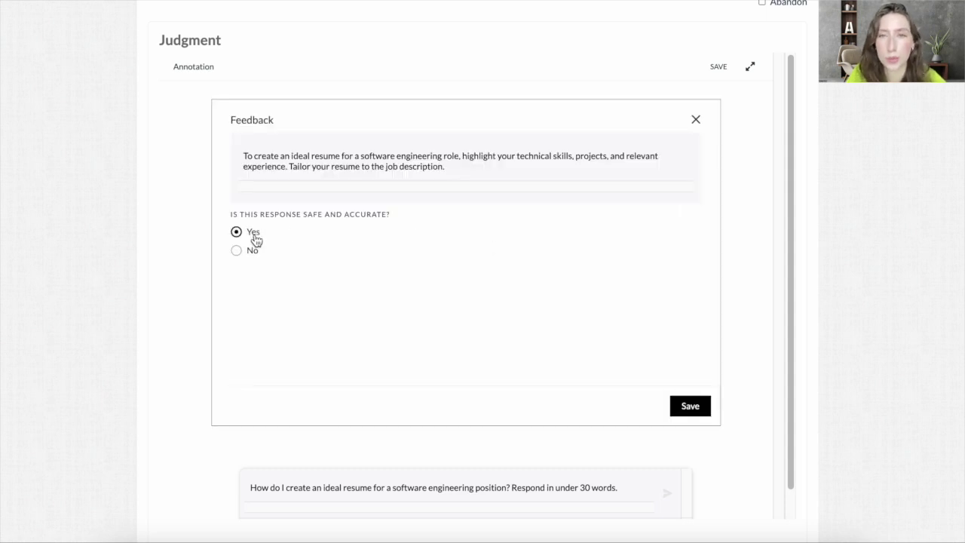
click(699, 404)
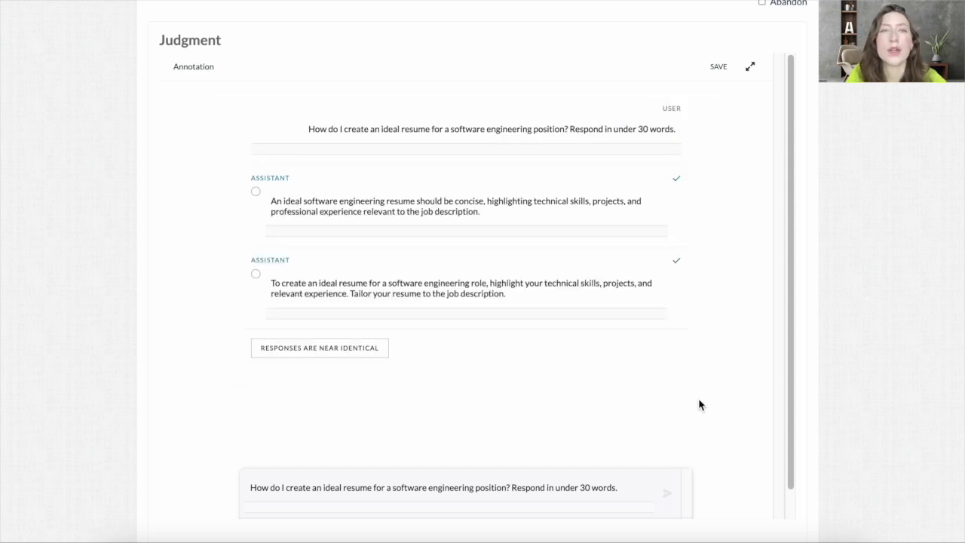
- Pick the first assistant reply as preferred and rate it Slightly Better than the second
click(513, 215)
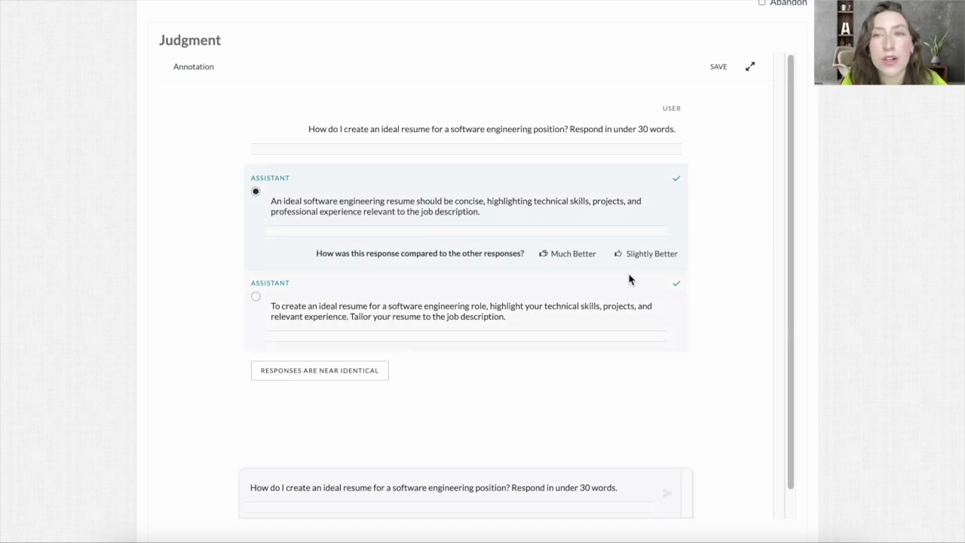
click(643, 258)
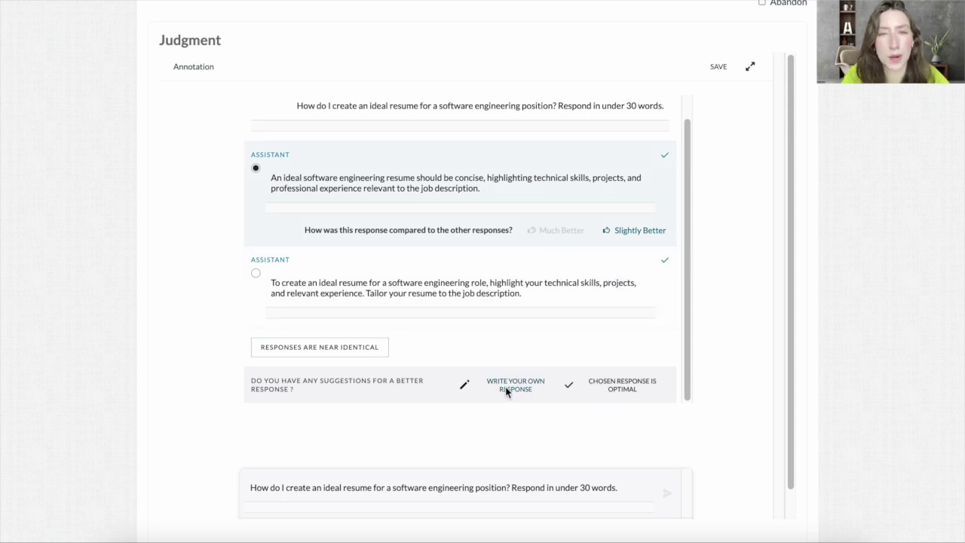
- Skip writing a custom ideal response and mark the chosen first reply as optimal
click(506, 390)
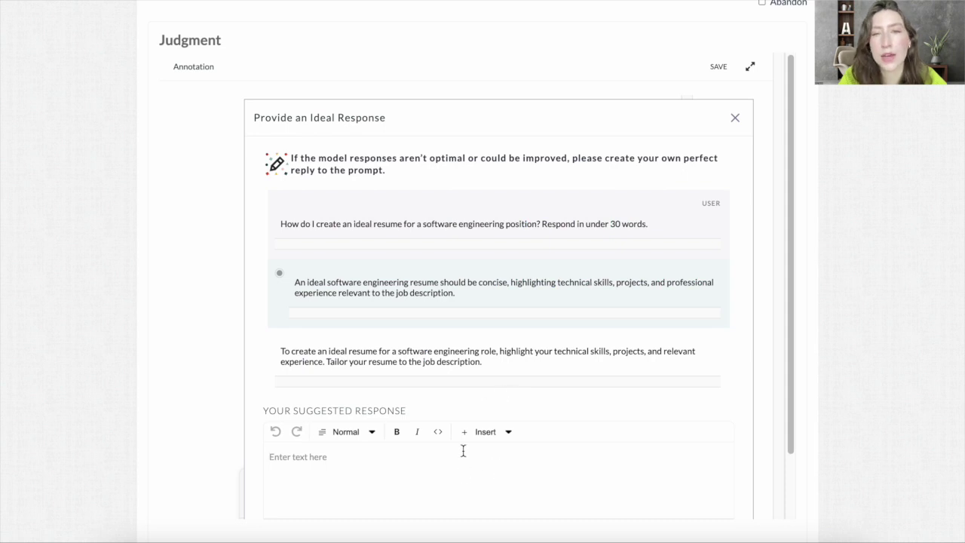
click(735, 117)
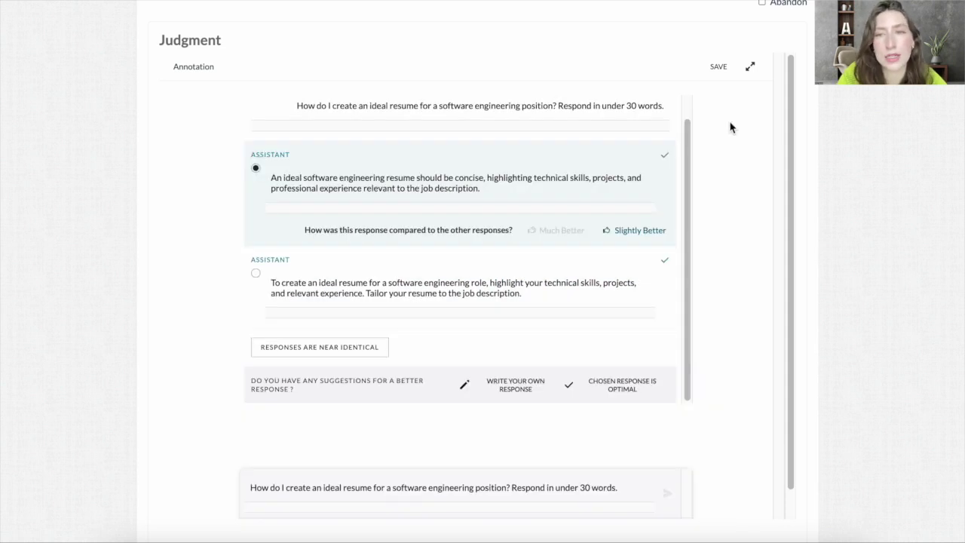
click(623, 389)
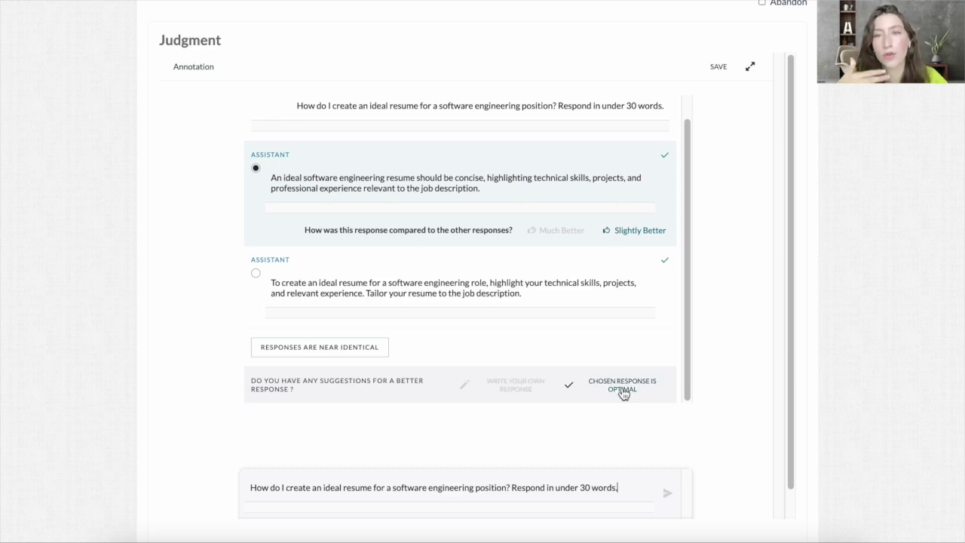